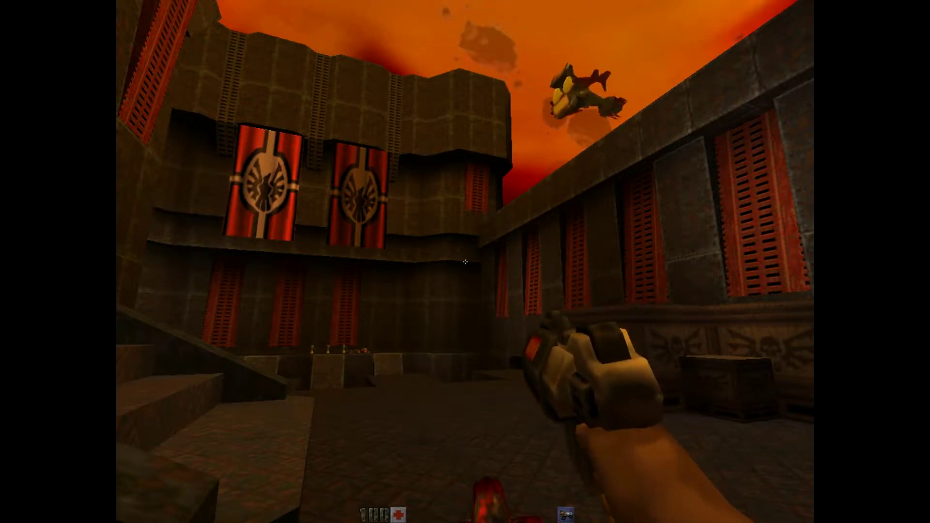
- Walk the Quake II courtyard toward the stairs, then step back to view the bannered wall
key("w")
key("w")
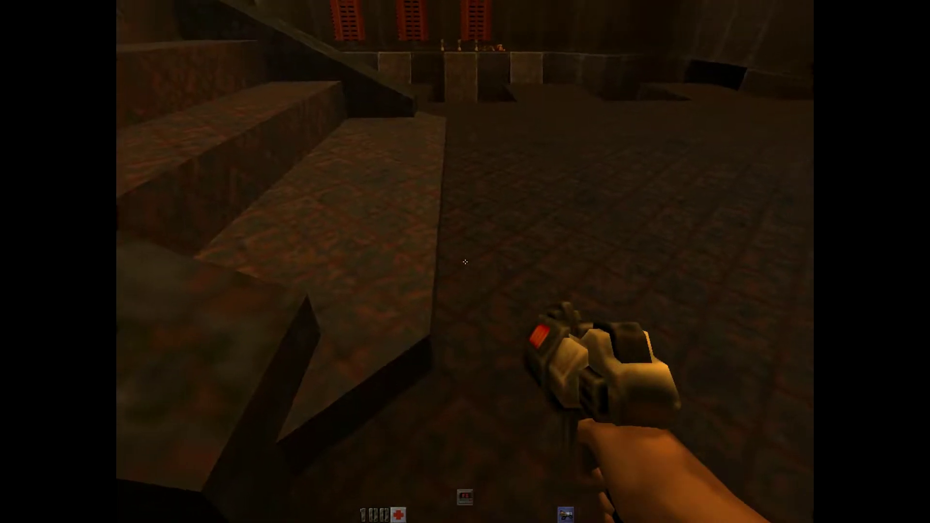
mouse_move(465, 261)
key("s")
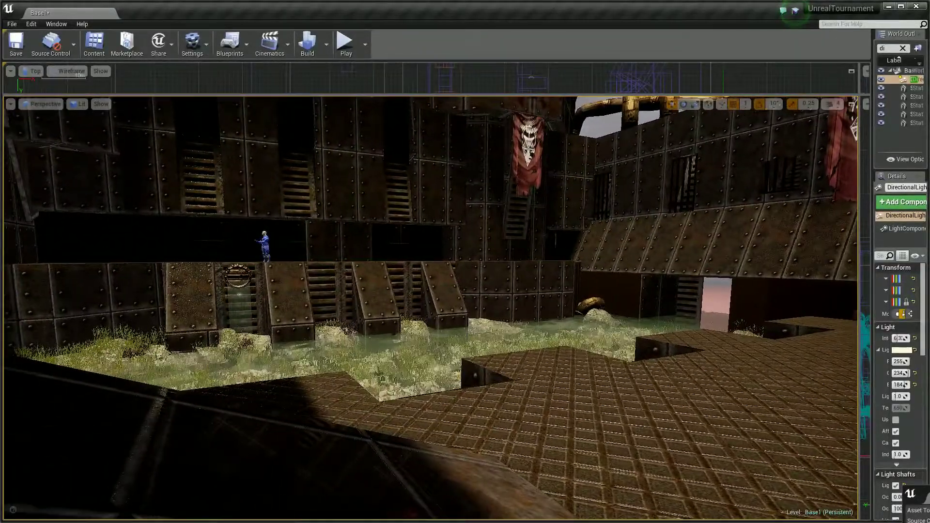
- Fly the Perspective view over the foreground block, sky and chimneys, then make Top the active viewport
right_click_drag(291, 280, 291, 280)
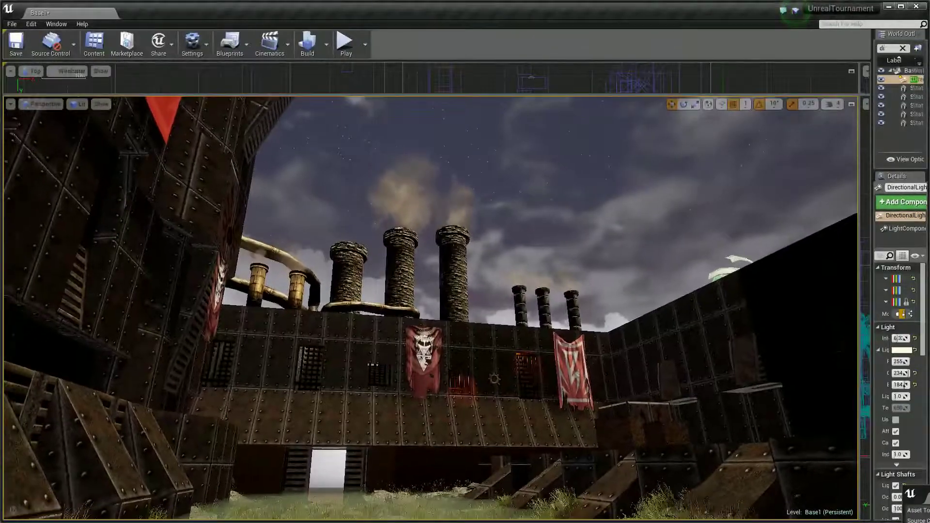
right_click_drag(291, 280, 290, 281)
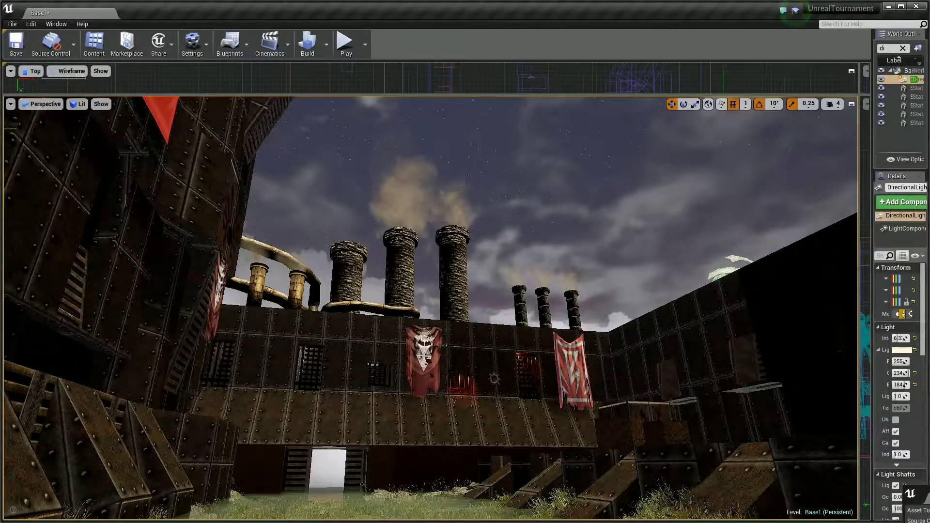
left_click(410, 81)
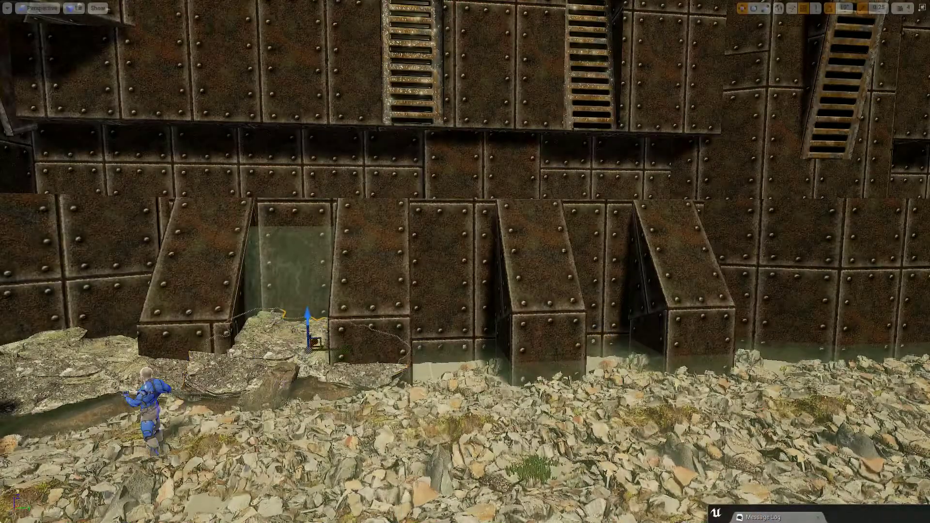
- Duplicate the rock along the wall, rotate it to fit, and slide it further right into the gap
left_click_drag(334, 347, 468, 344, "alt")
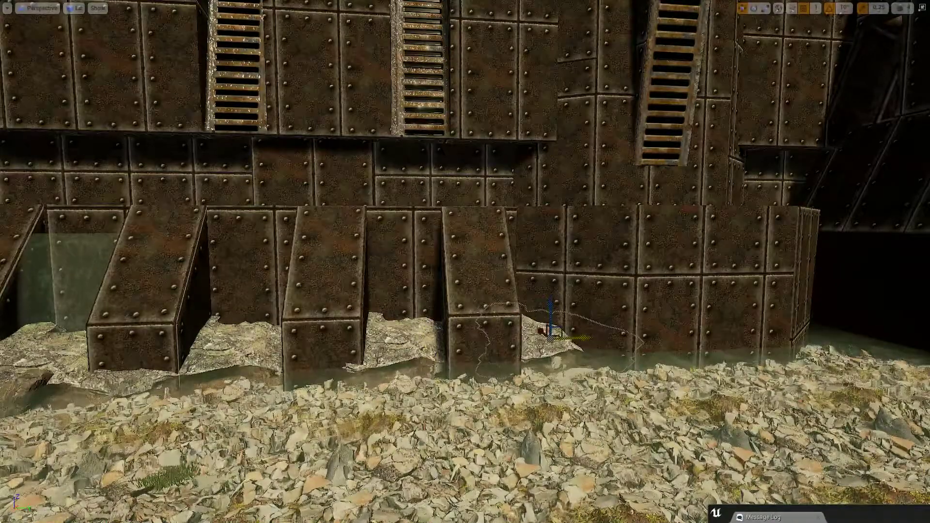
key("e")
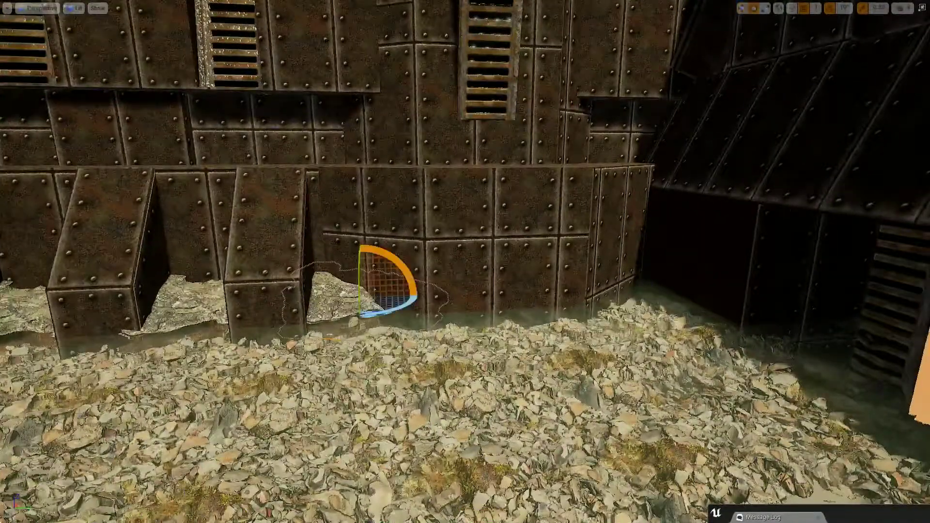
left_click_drag(360, 310, 299, 354)
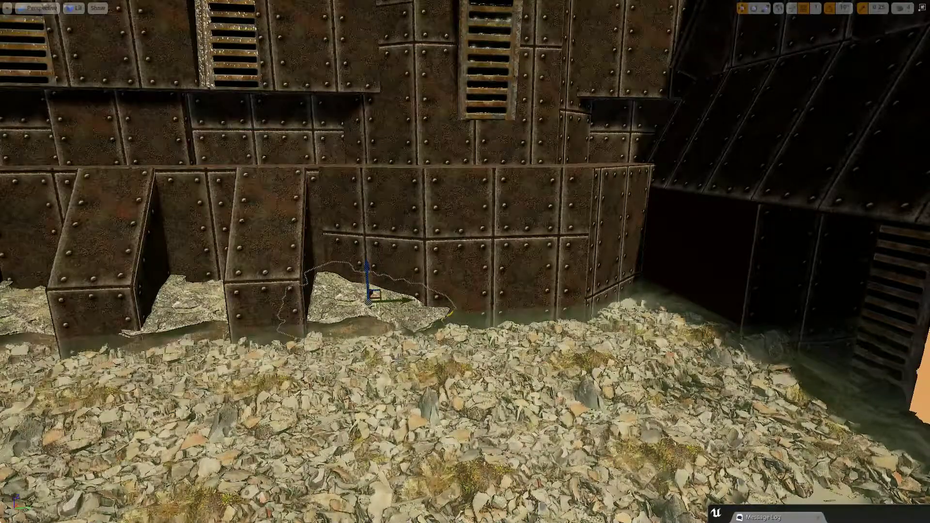
left_click_drag(369, 290, 660, 262)
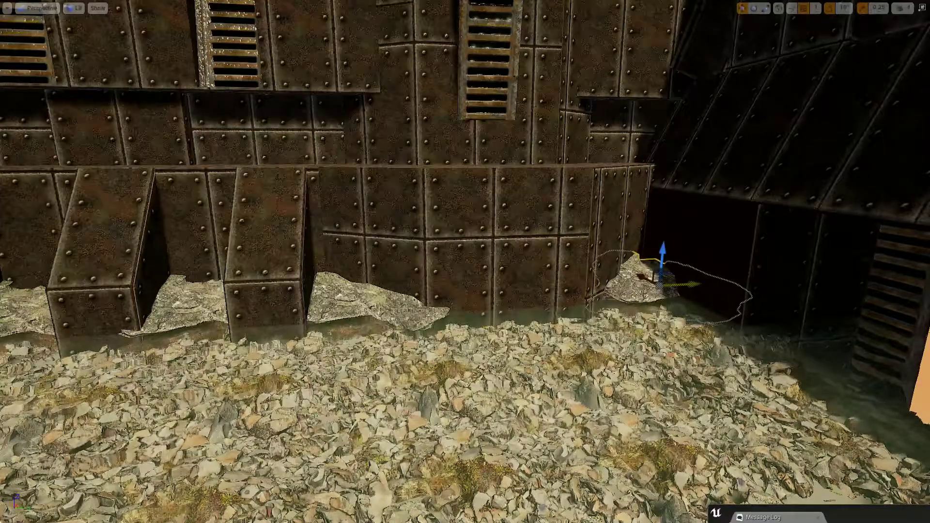
key("f")
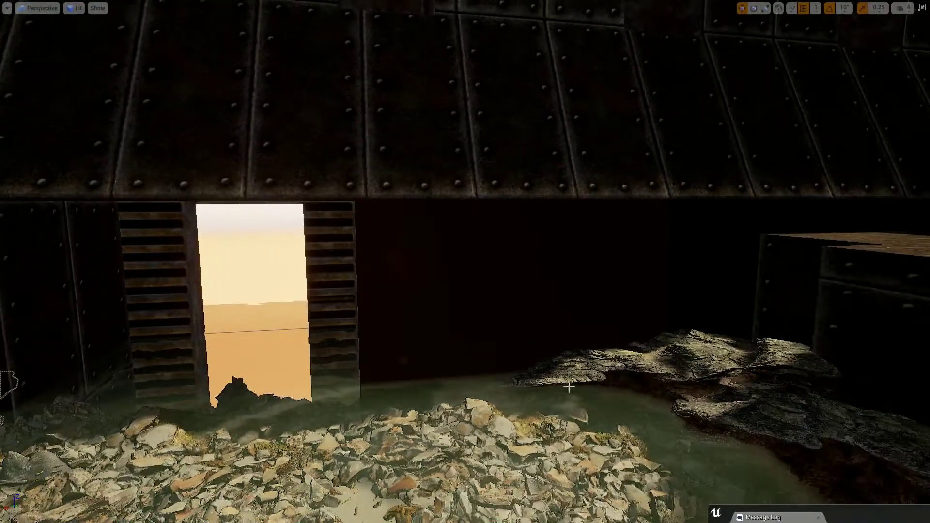
- Turn the SM_LargePlainsBoulder17 rock about its vertical axis and set it before the lit doorway
left_click_drag(567, 385, 561, 384)
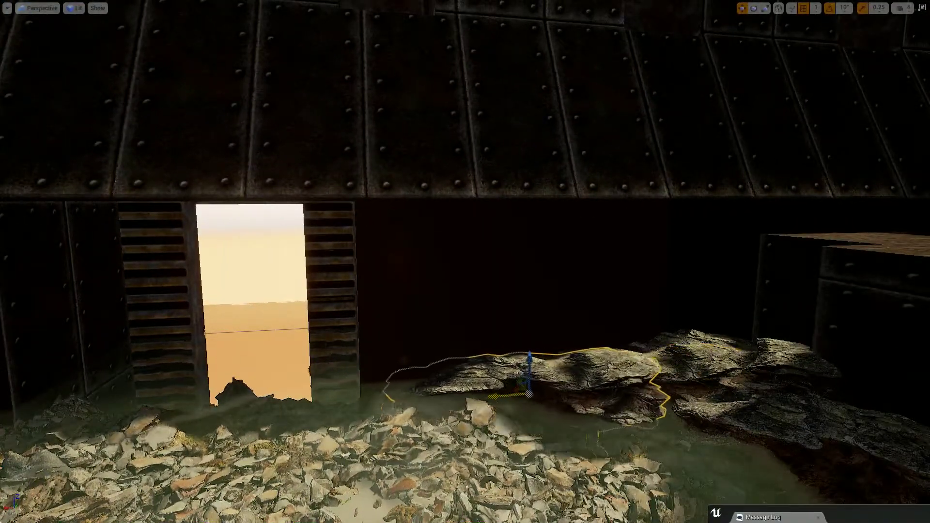
left_click_drag(442, 419, 528, 426)
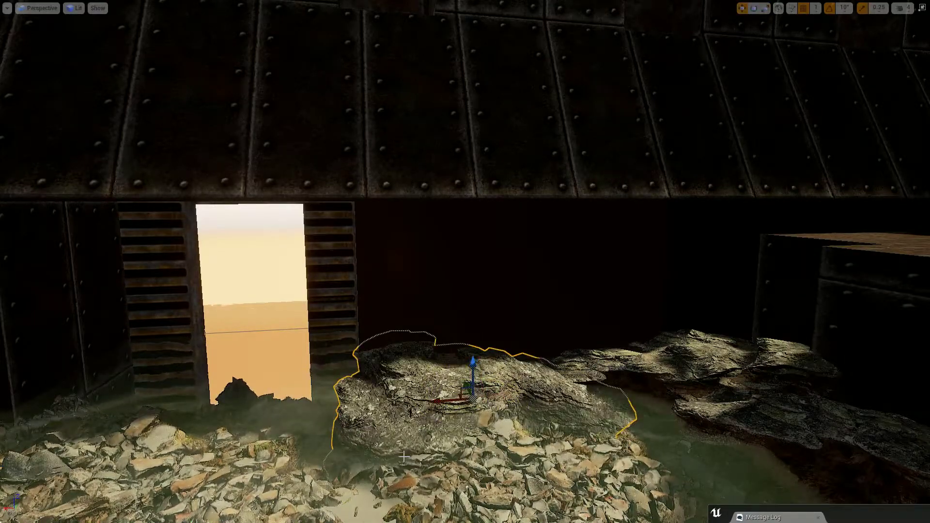
right_click_drag(384, 446, 384, 446)
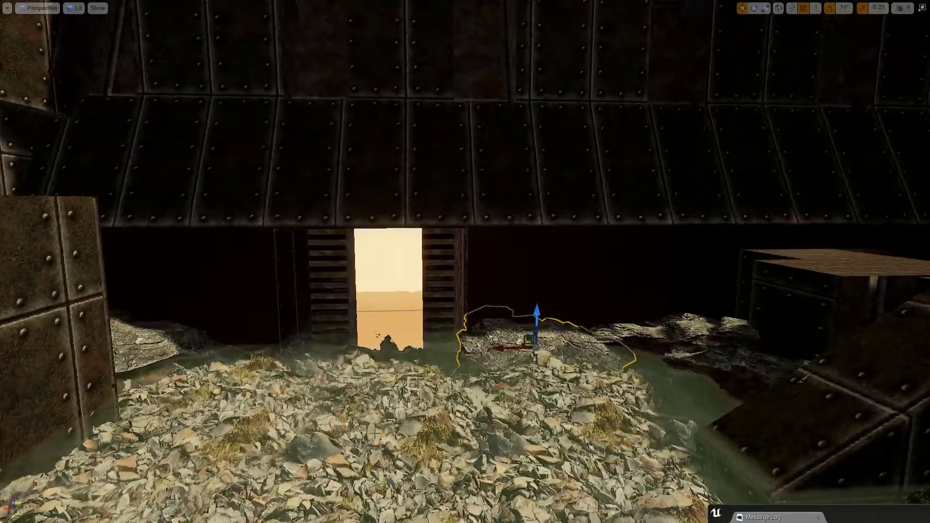
mouse_move(533, 342)
left_mouse_down()
mouse_move(406, 322)
mouse_move(406, 308)
left_mouse_up()
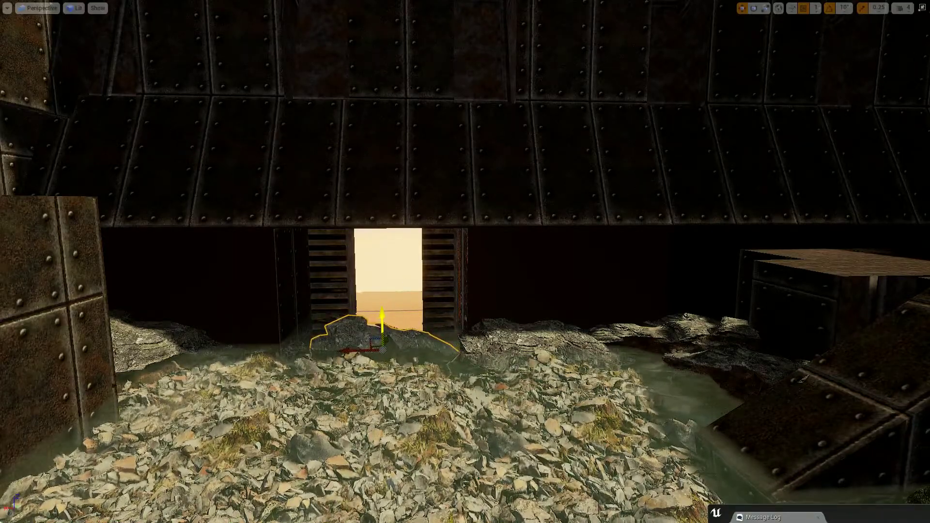
right_click_drag(274, 353, 274, 354)
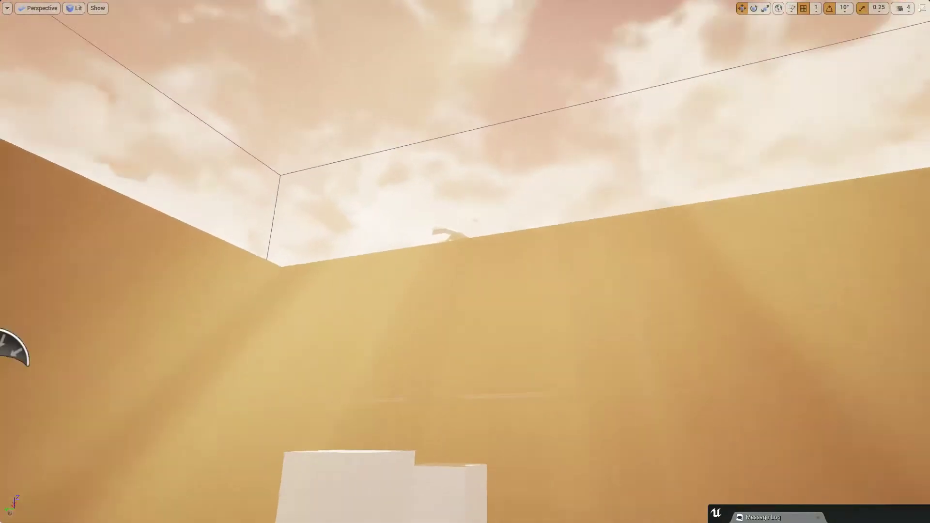
right_click_drag(274, 353, 278, 363)
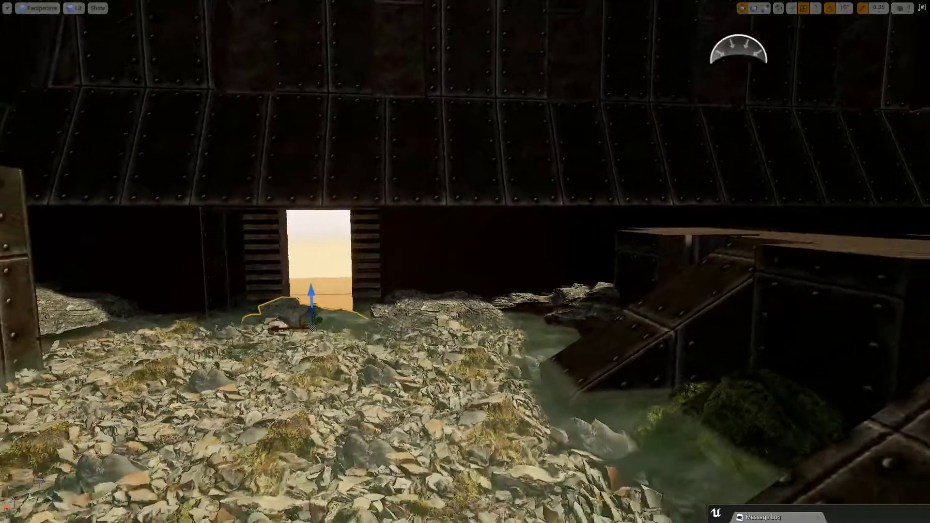
key("F11")
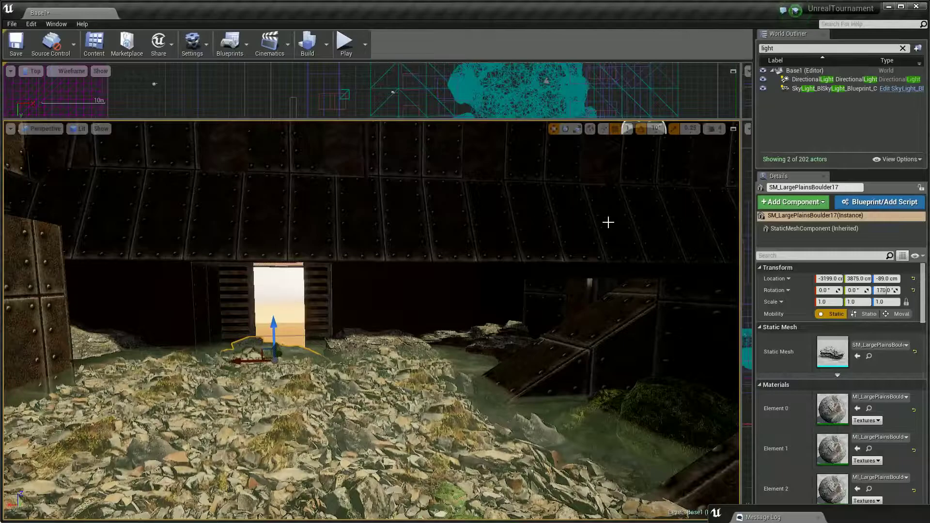
- Enable Light Shaft Occlusion on the sun's DirectionalLight
left_click(828, 79)
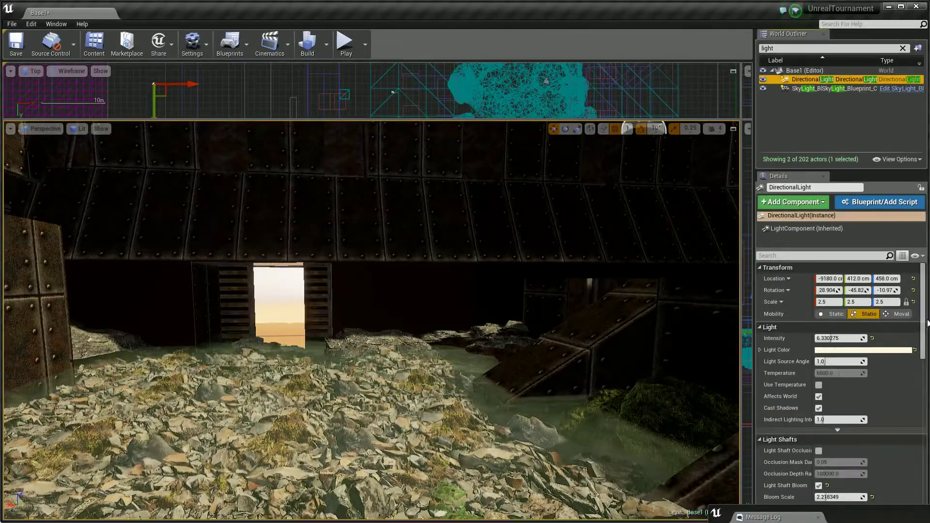
left_click_drag(924, 323, 921, 357)
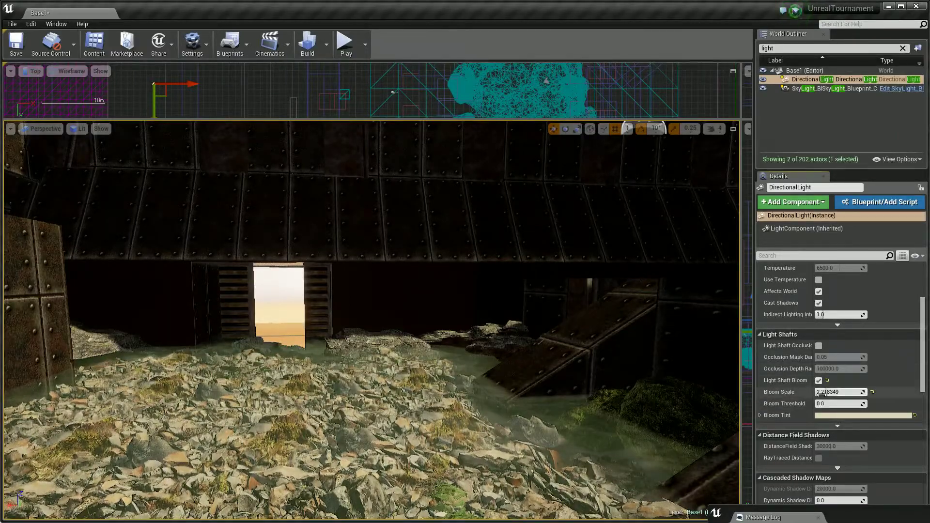
left_click(818, 345)
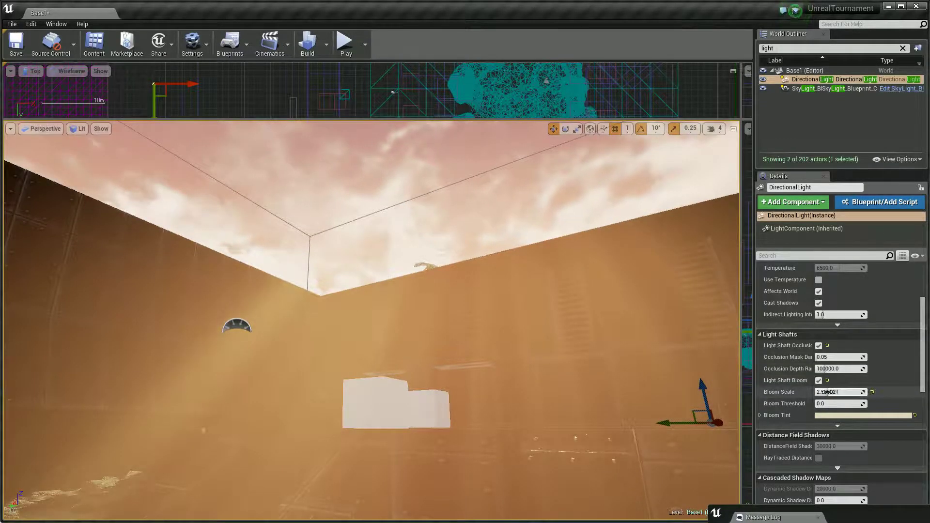
- Set the light shaft Bloom Scale to 0.47523 and Bloom Threshold to 0.293578
mouse_move(825, 395)
left_mouse_down()
mouse_move(817, 392)
mouse_move(829, 402)
left_mouse_up()
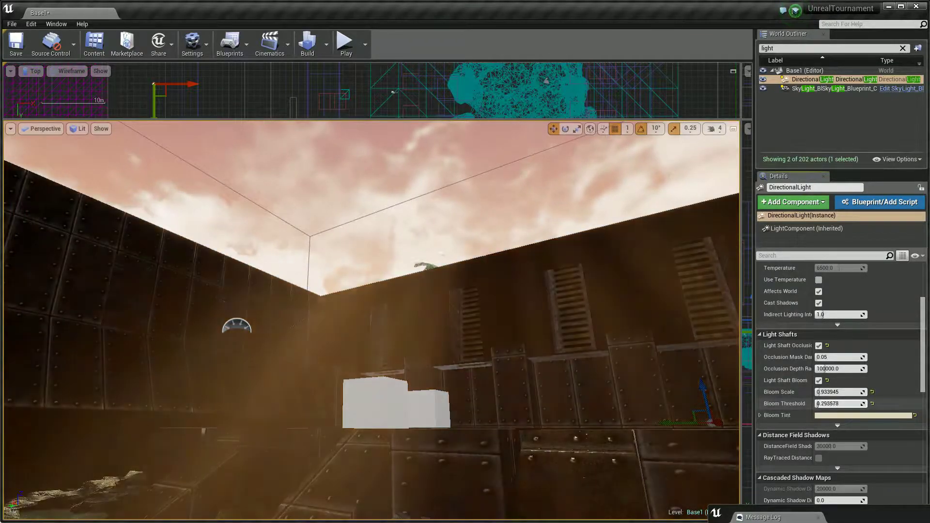
right_click_drag(617, 390, 617, 390)
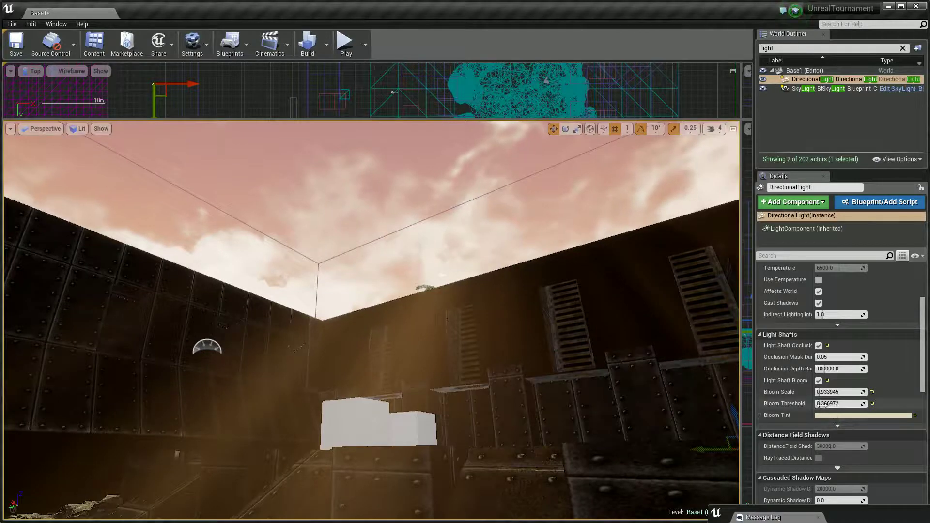
left_click_drag(819, 402, 830, 403)
left_click_drag(843, 403, 824, 404)
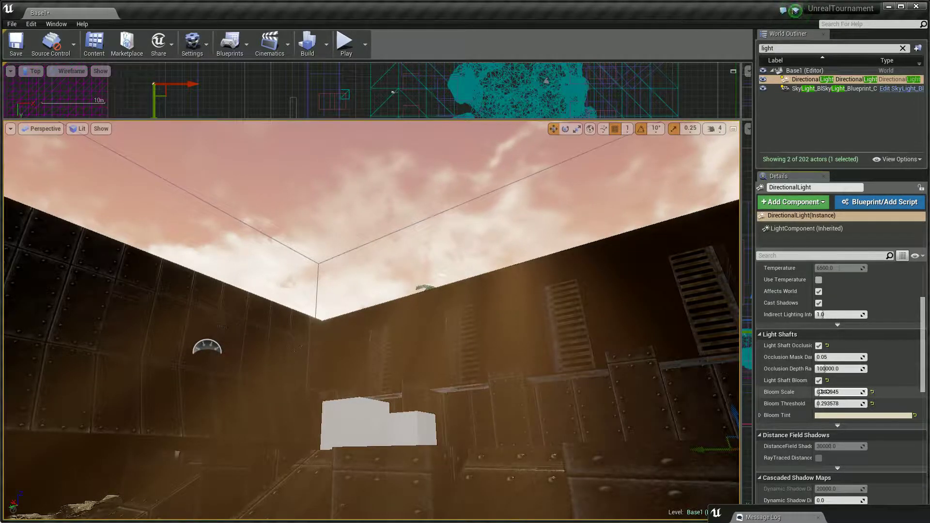
left_click_drag(824, 391, 804, 392)
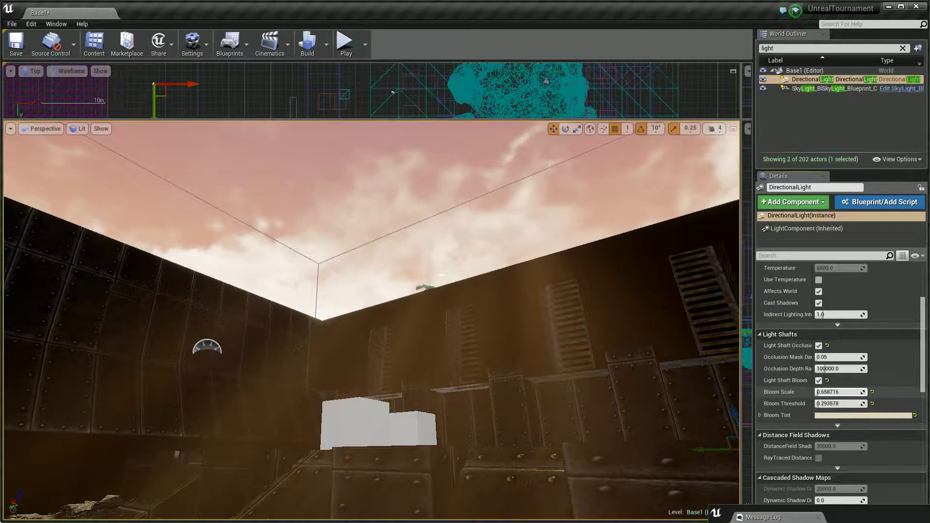
- Raise Occlusion Mask Darkness to 0.086697 and view the shafts over the doorway rubble
right_click_drag(679, 394, 650, 391)
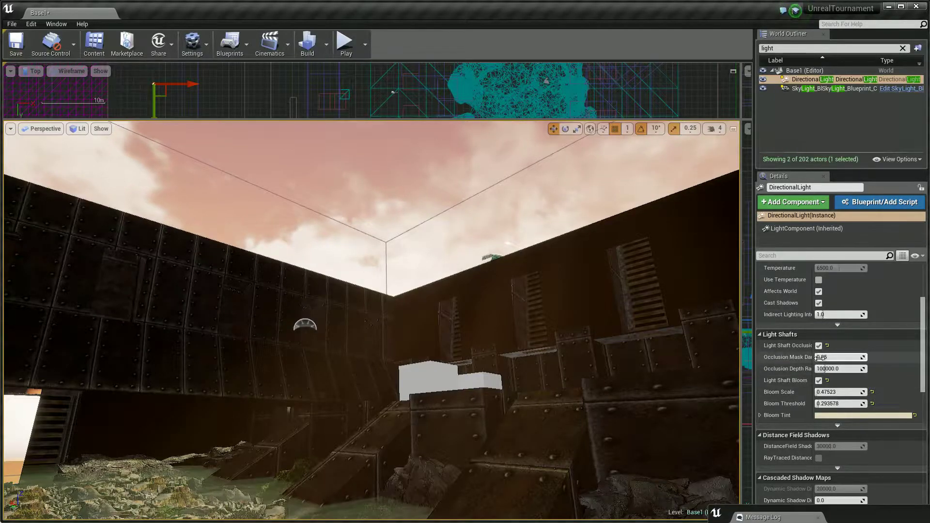
left_click_drag(833, 357, 842, 357)
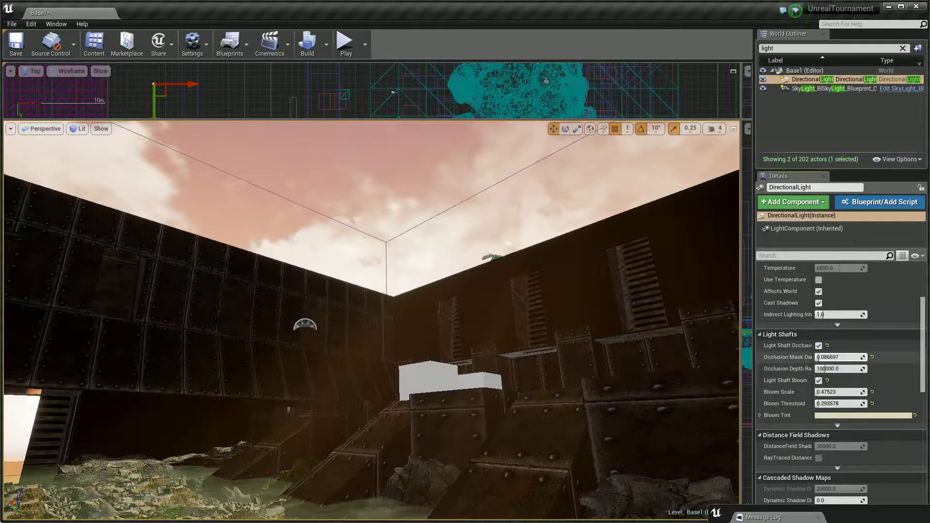
left_click(817, 80)
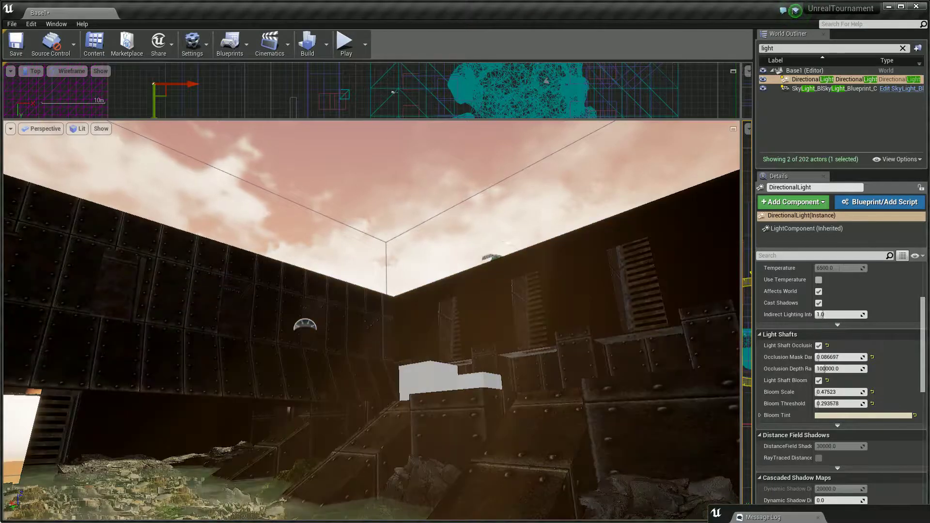
mouse_move(554, 280)
right_mouse_down()
mouse_move(533, 310)
mouse_move(537, 223)
mouse_move(498, 148)
right_mouse_up()
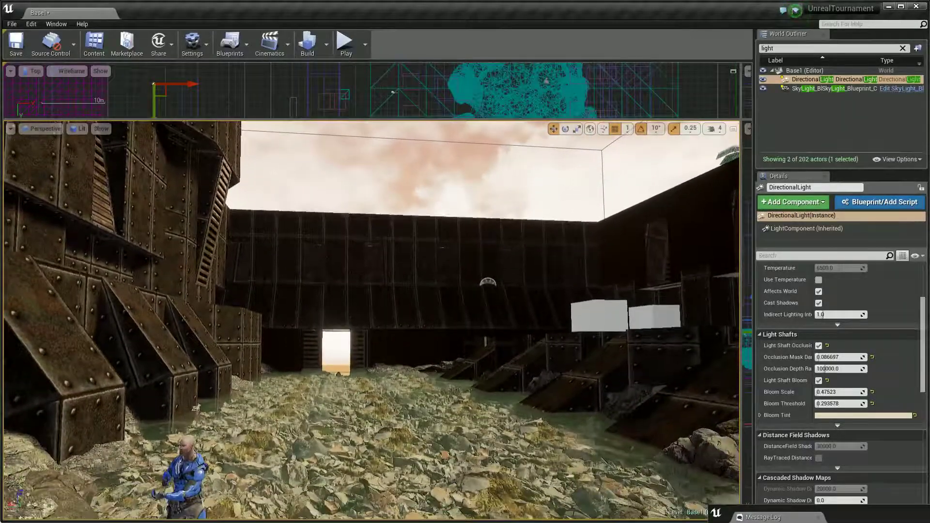
- Rotate the DirectionalLight in the Top view to sweep the shadows, then fly closer to the characters
key("e")
left_click_drag(205, 85, 196, 113)
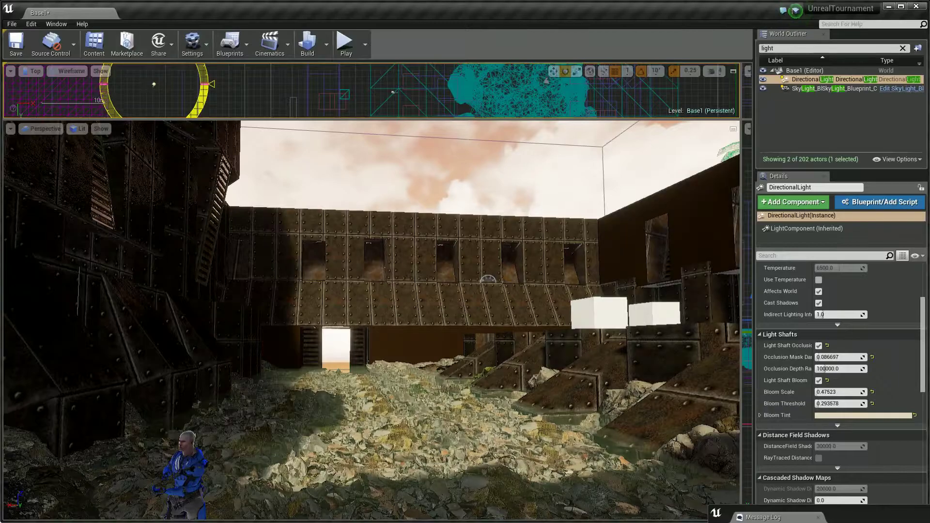
left_click_drag(196, 112, 208, 86)
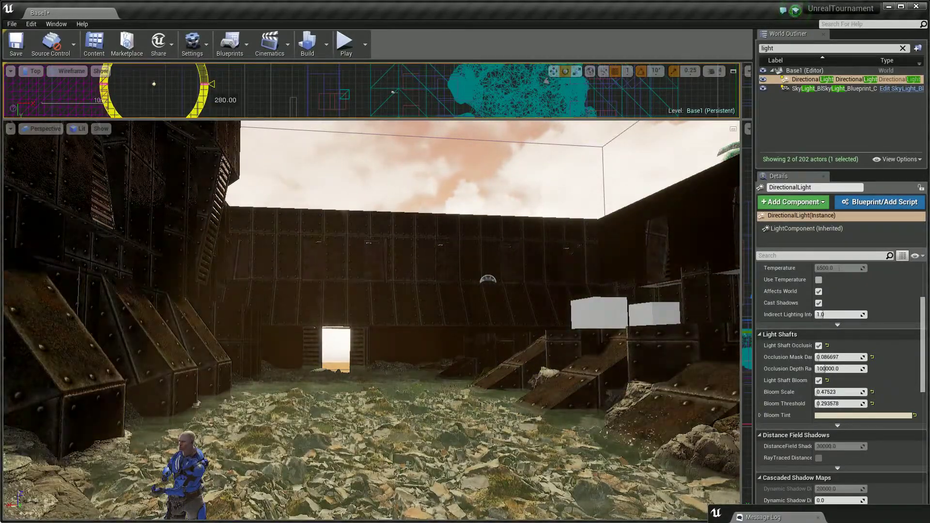
key("w")
left_click_drag(266, 133, 266, 121)
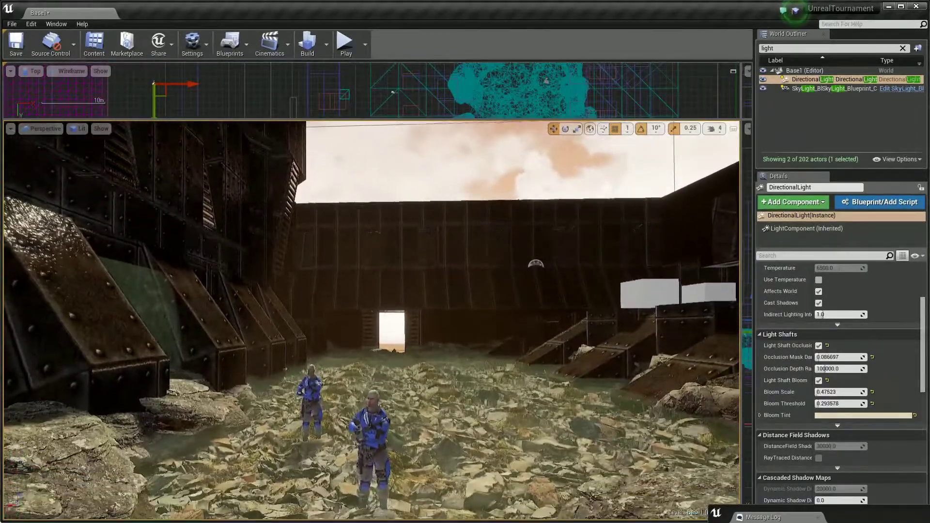
left_click_drag(266, 121, 293, 278)
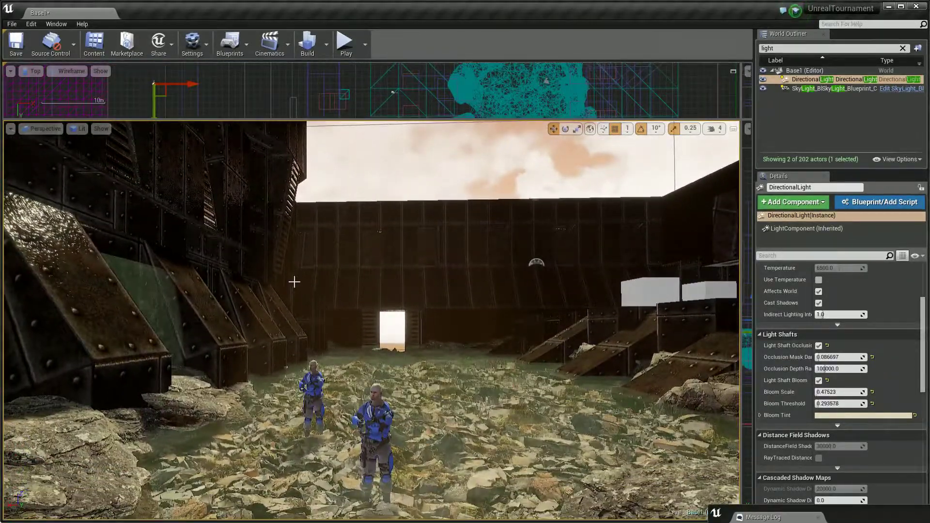